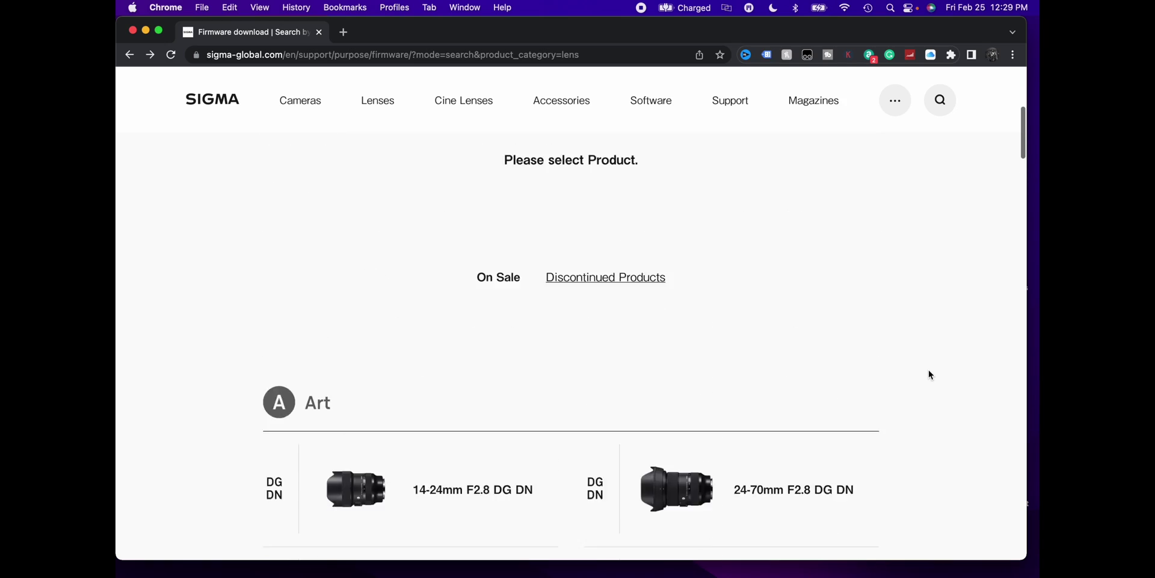
- Scroll the lens list down to the Contemporary 150-600mm F5-6.3 DG OS HSM entry
scroll(929, 369, up, 3)
scroll(929, 369, down, 3)
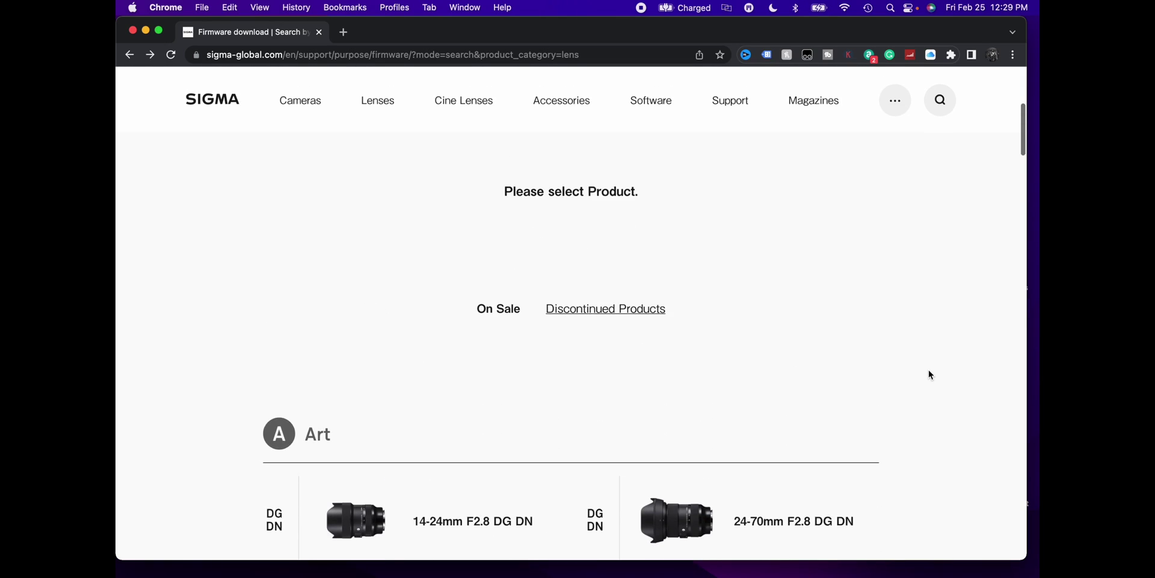
scroll(929, 375, down, 5)
scroll(929, 374, down, 2)
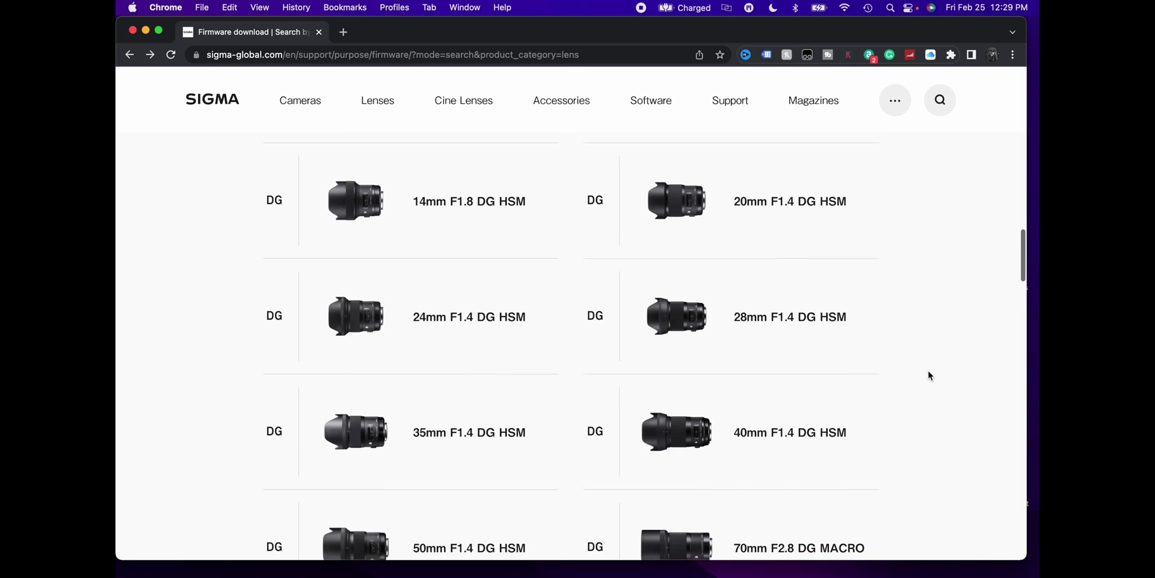
scroll(930, 376, up, 2)
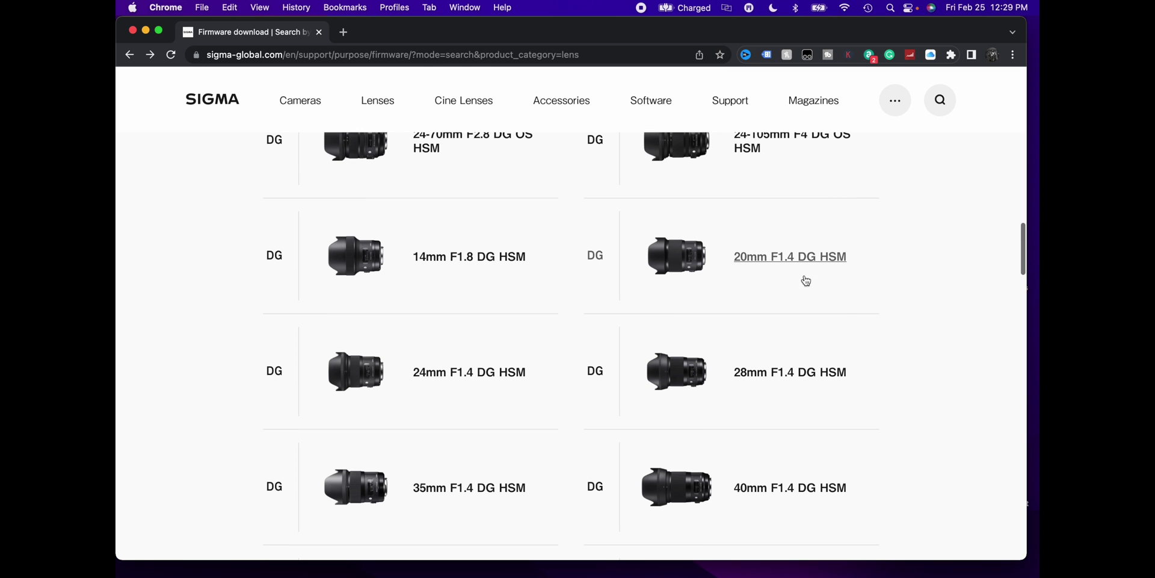
scroll(843, 276, down, 10)
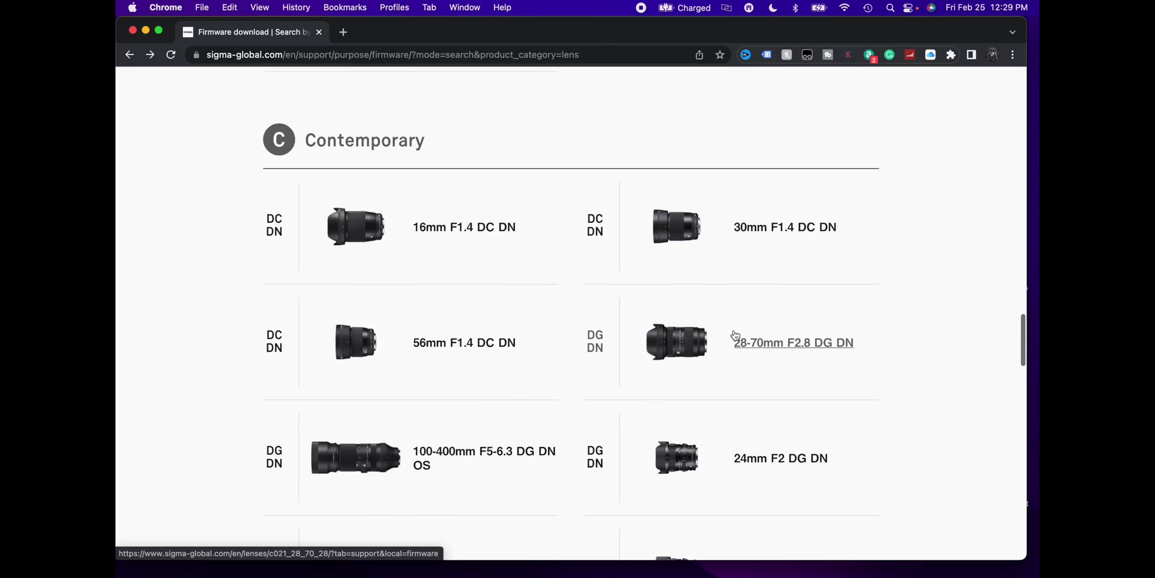
scroll(736, 335, down, 10)
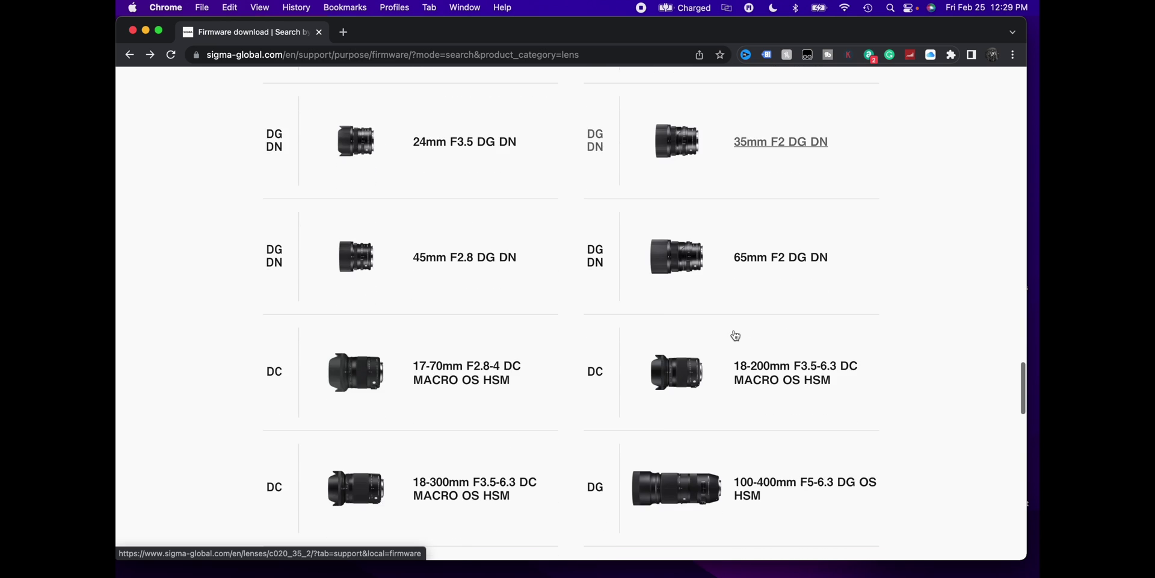
scroll(735, 335, down, 1)
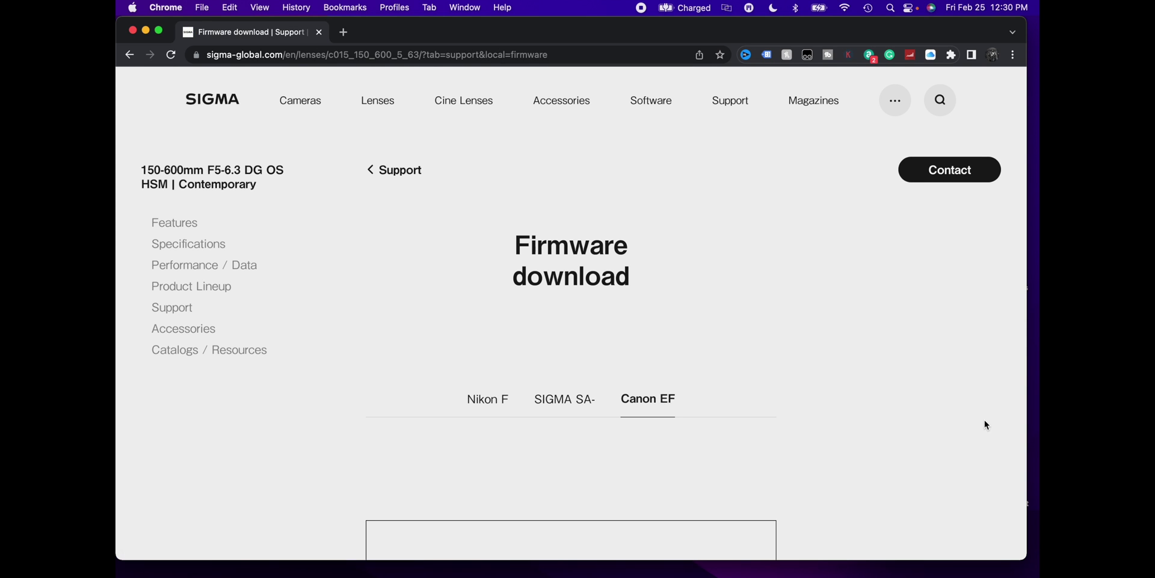
- From the Canon EF version 2.03 notes, open the SIGMA Optimization Pro software page
scroll(984, 425, down, 5)
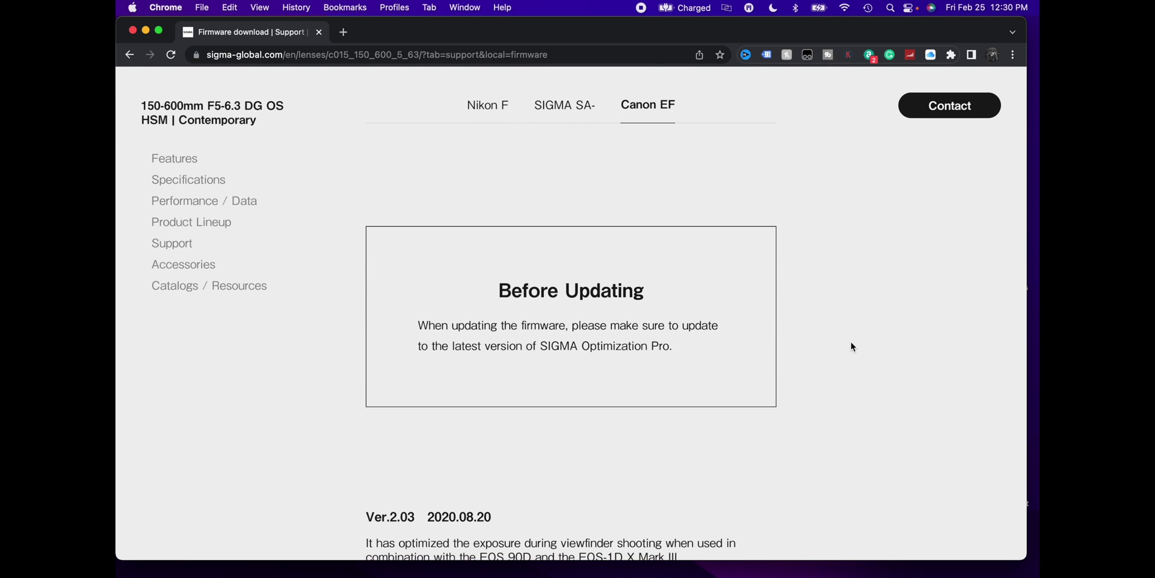
scroll(853, 348, down, 3)
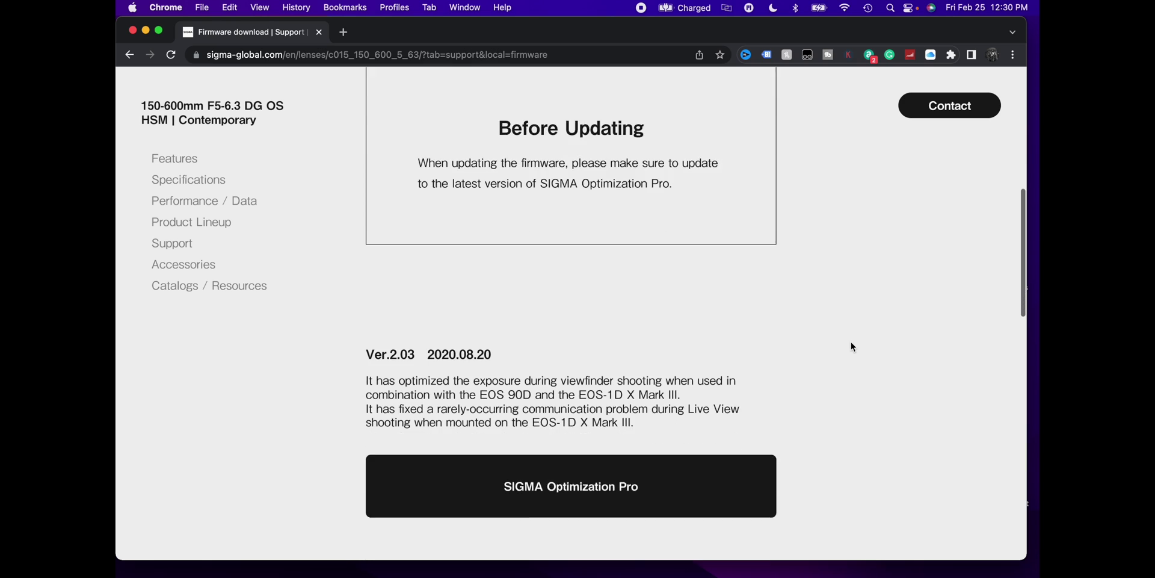
scroll(853, 347, down, 2)
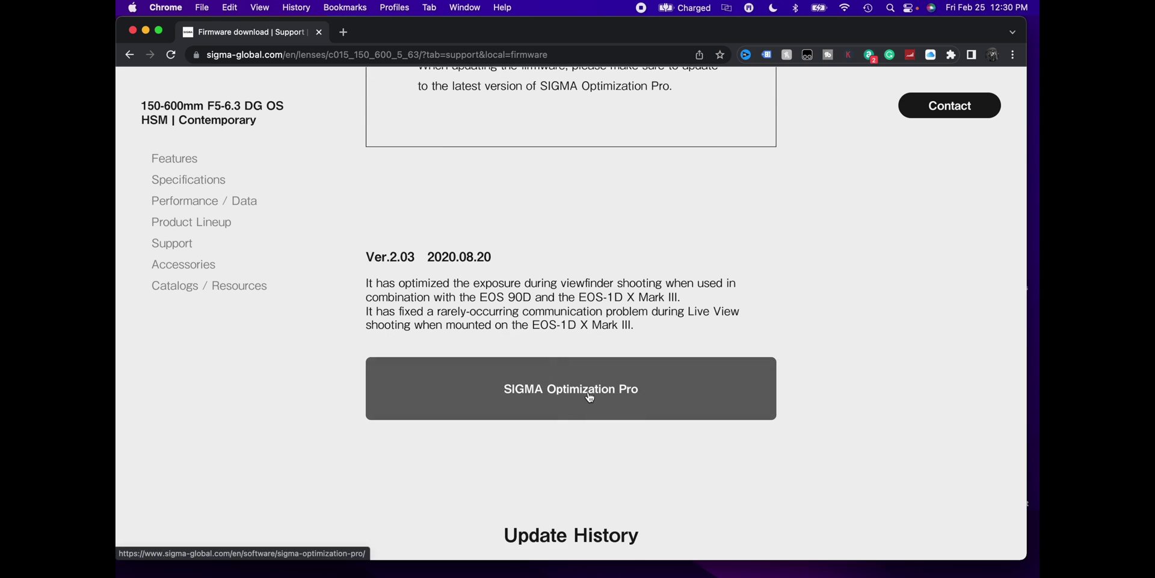
click(590, 397)
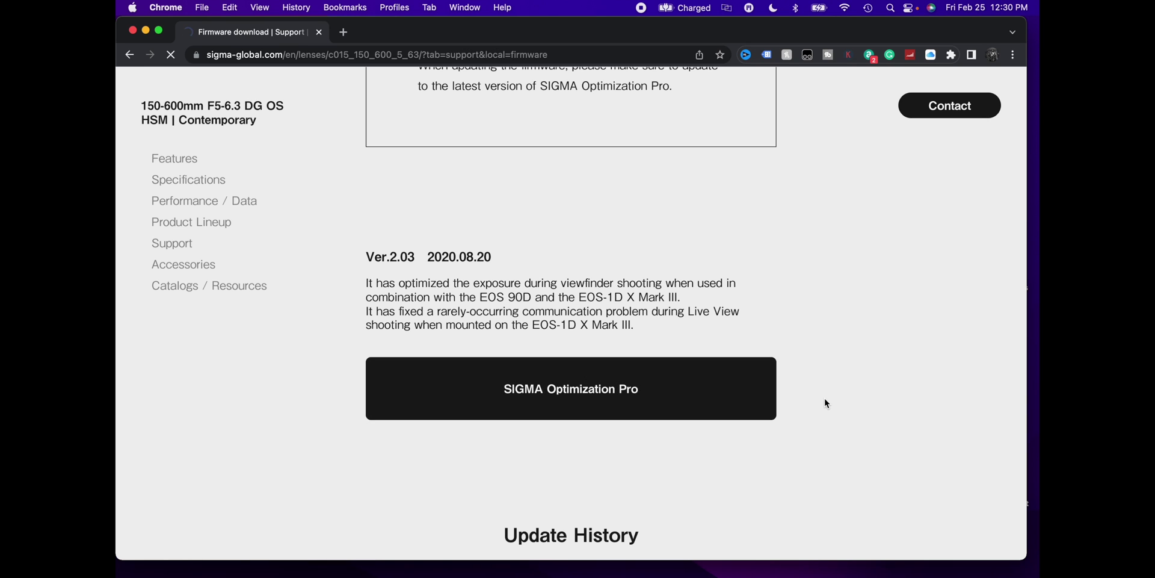
- Show the Mac installer (SIGMA_Optimization_Pro170.dmg, 24.29MB) in the download section
scroll(826, 403, down, 3)
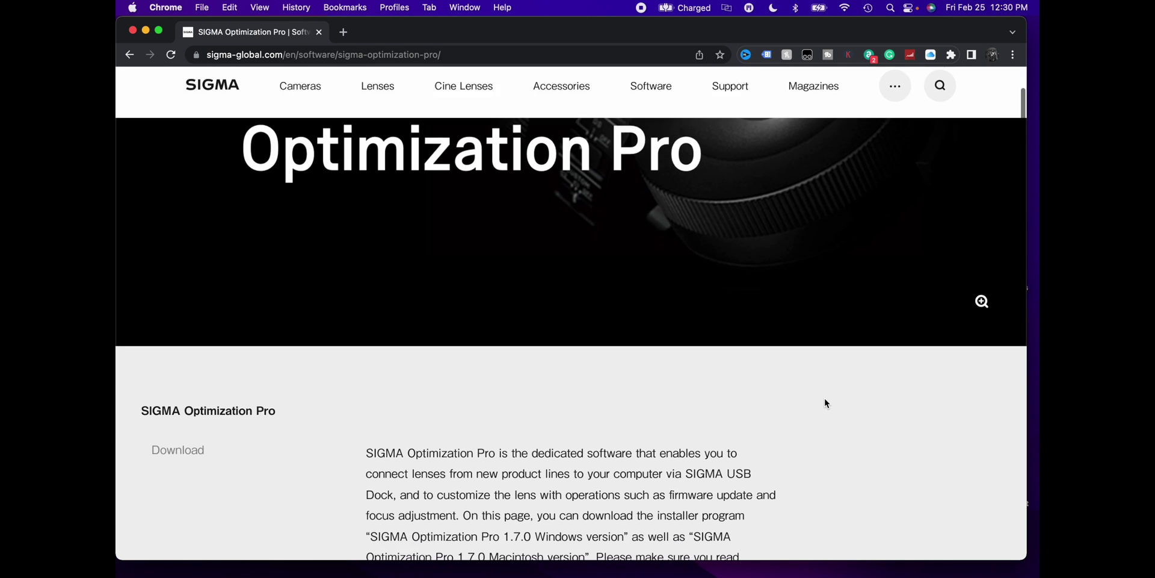
scroll(826, 403, down, 5)
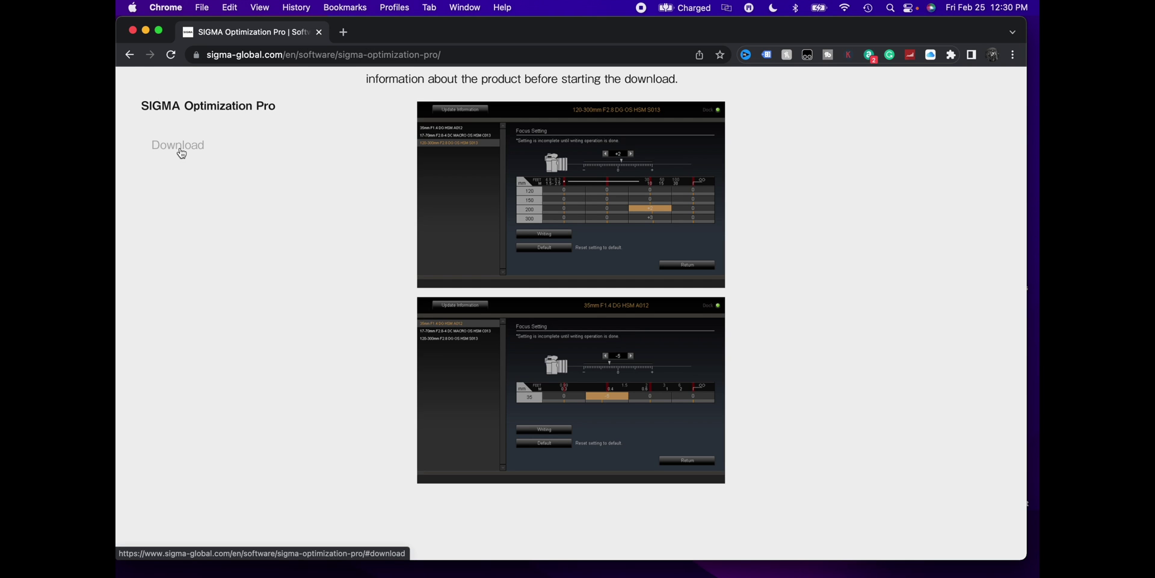
click(181, 150)
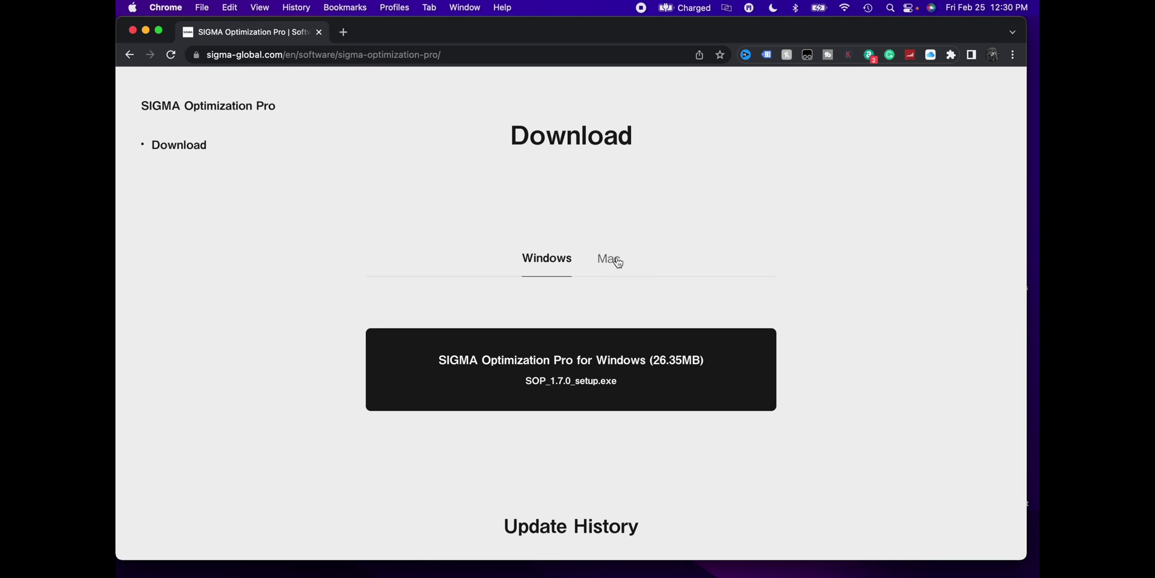
click(618, 262)
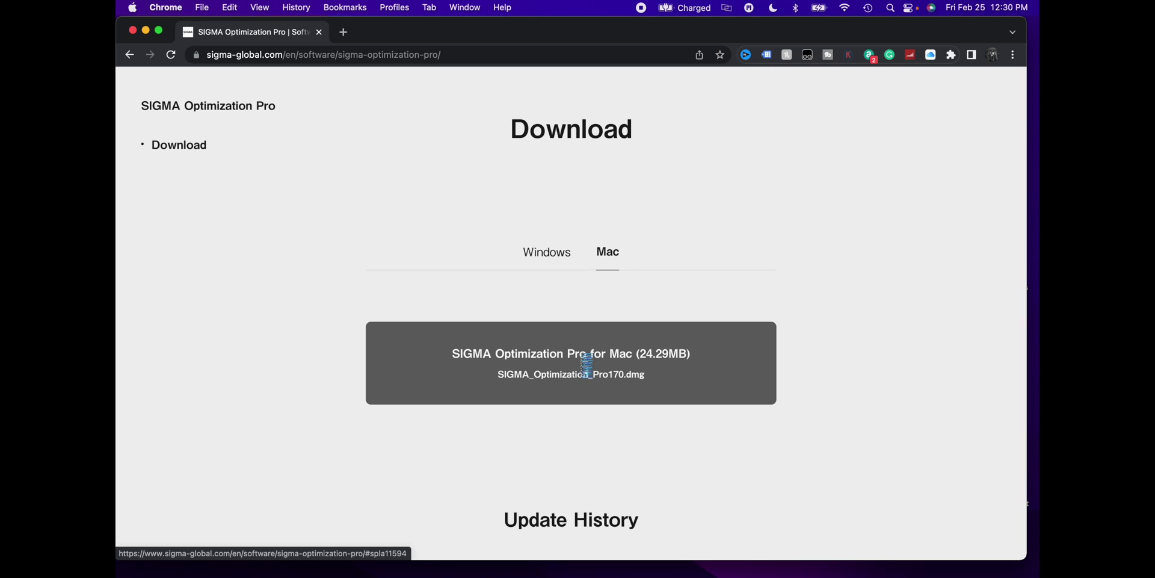
- Accept the license agreement and download the SIGMA Optimization Pro Mac disk image
click(583, 360)
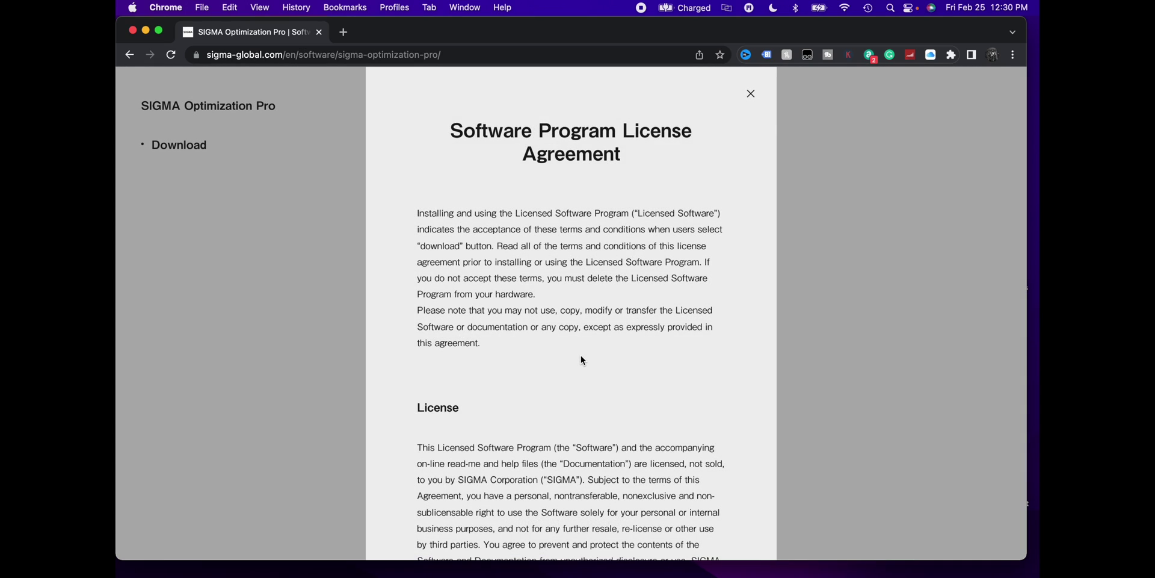
scroll(582, 356, down, 4)
scroll(581, 358, down, 14)
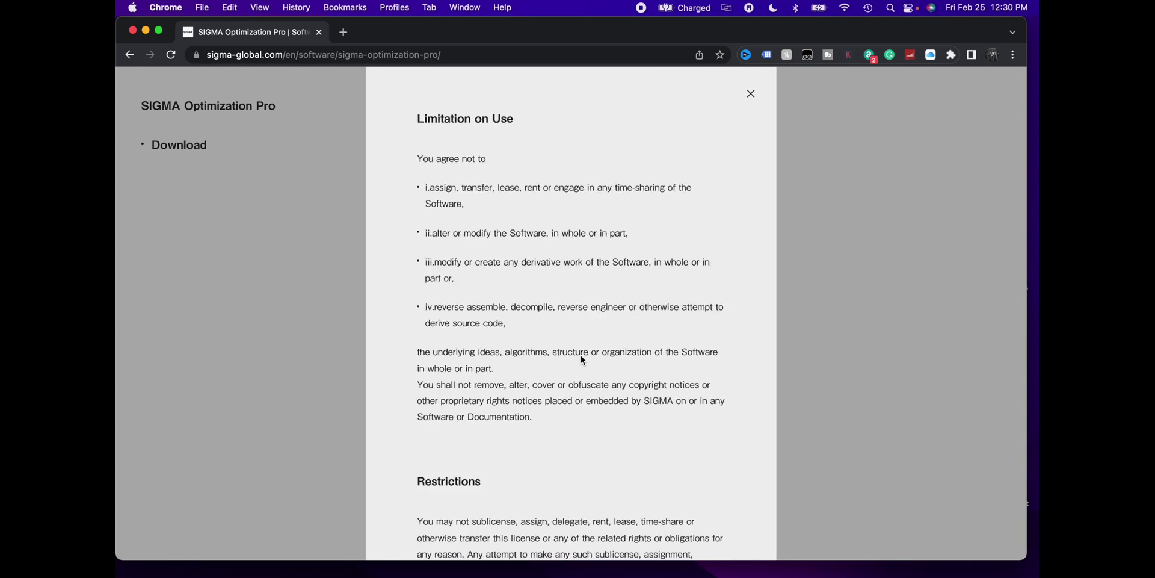
scroll(582, 358, down, 20)
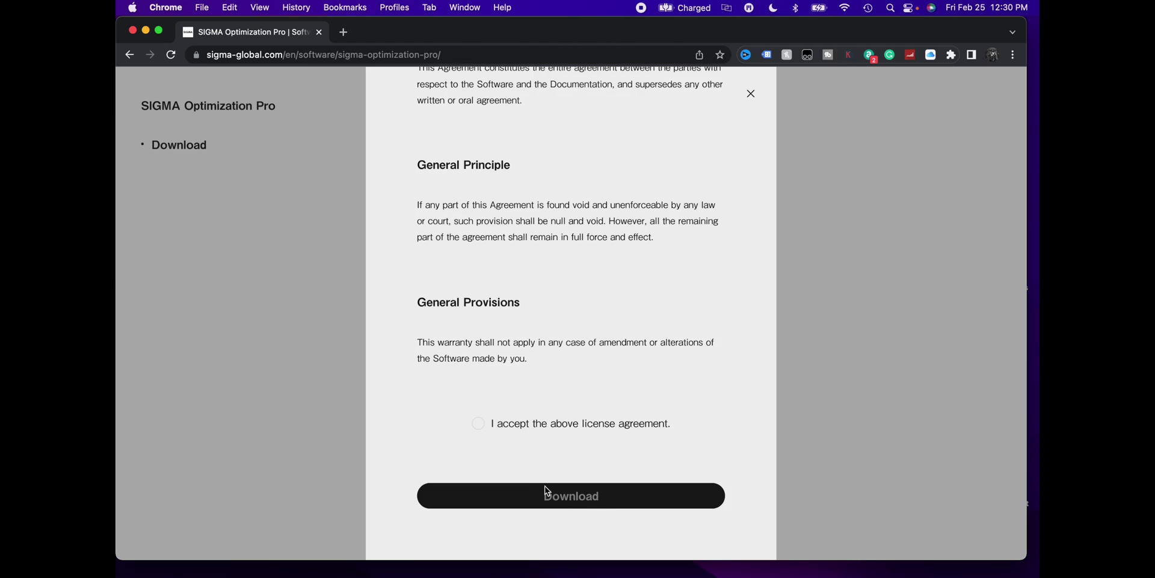
click(578, 498)
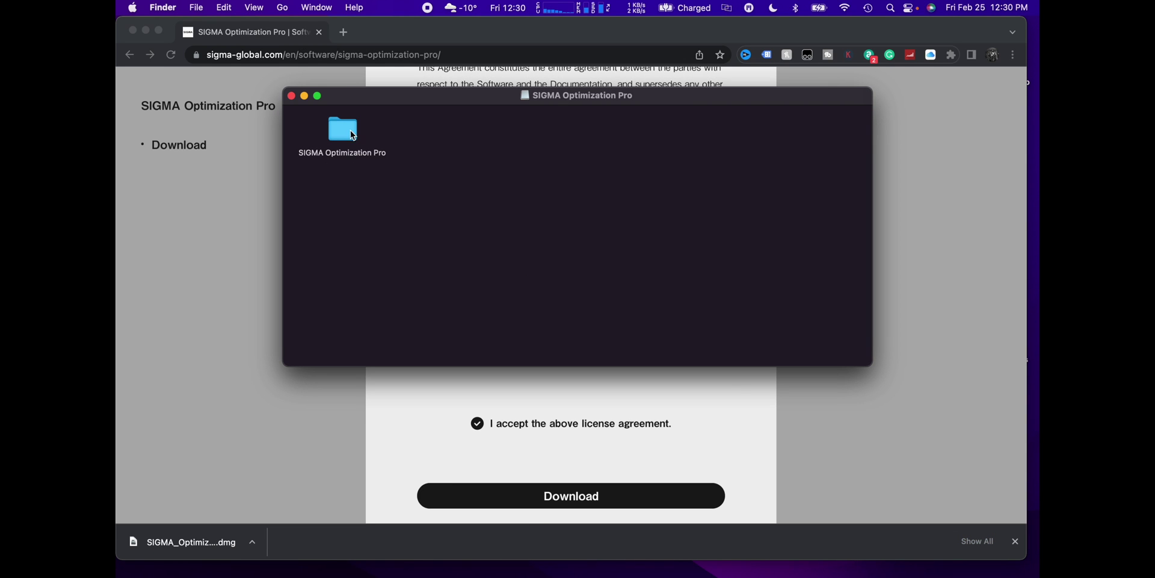
- Copy SIGMA Optimization Pro from the disk image folder into Applications
double_click(351, 138)
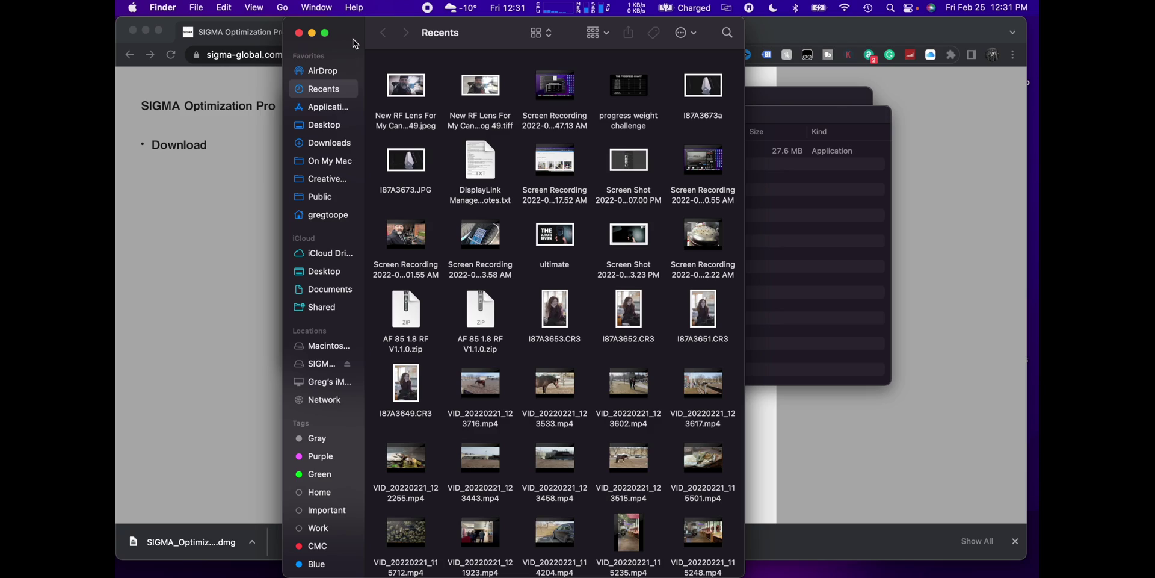
drag(352, 38, 696, 73)
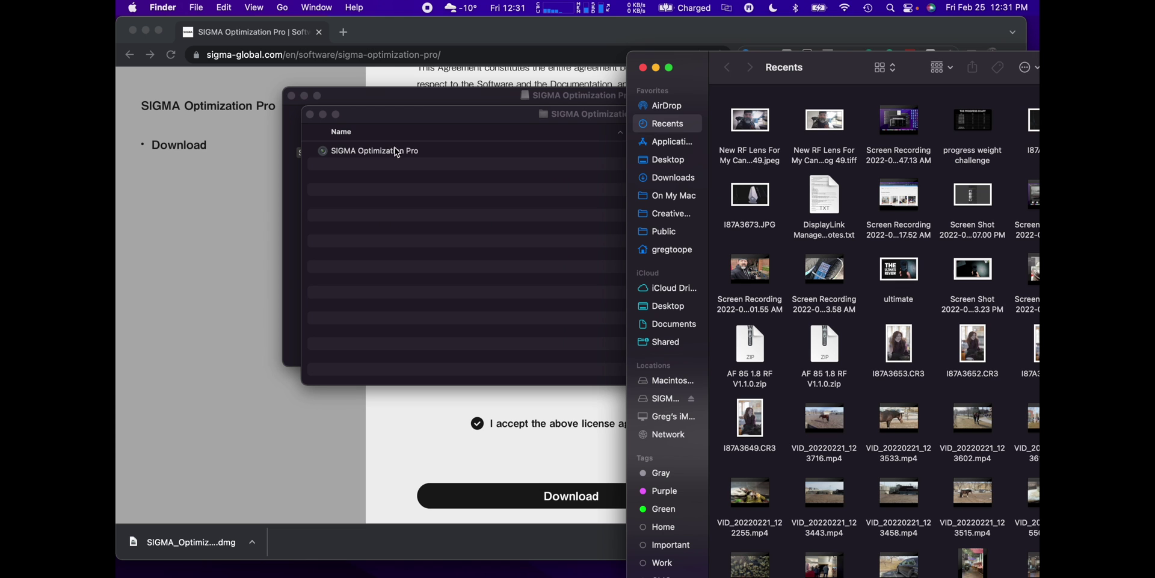
drag(662, 140, 814, 247)
- Launch SIGMA Optimization Pro from Applications, approving the downloaded-app warning
scroll(814, 246, down, 20)
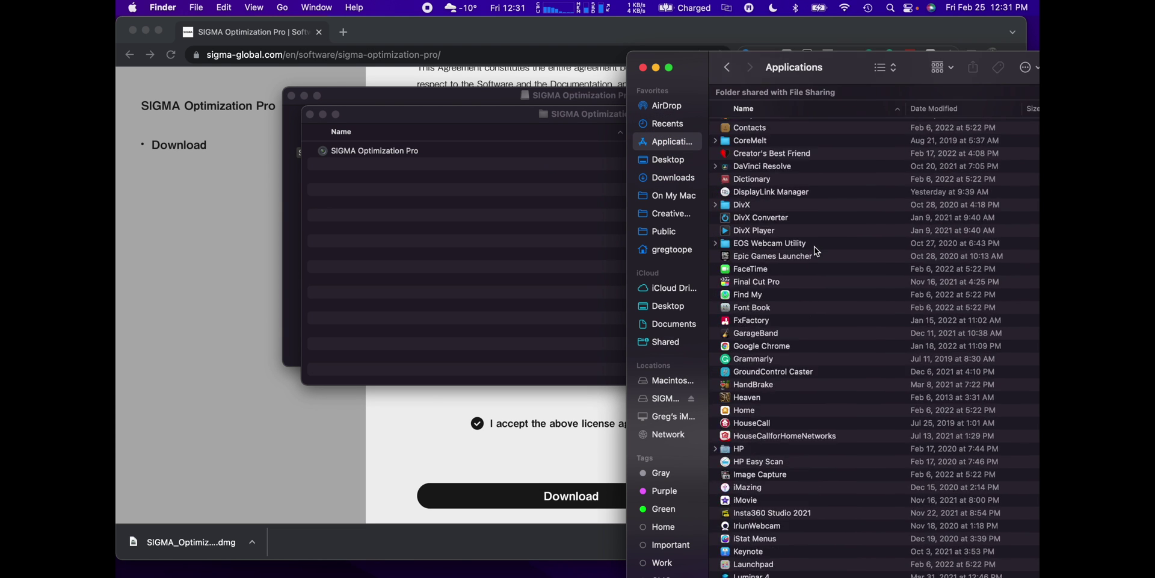
scroll(767, 412, down, 4)
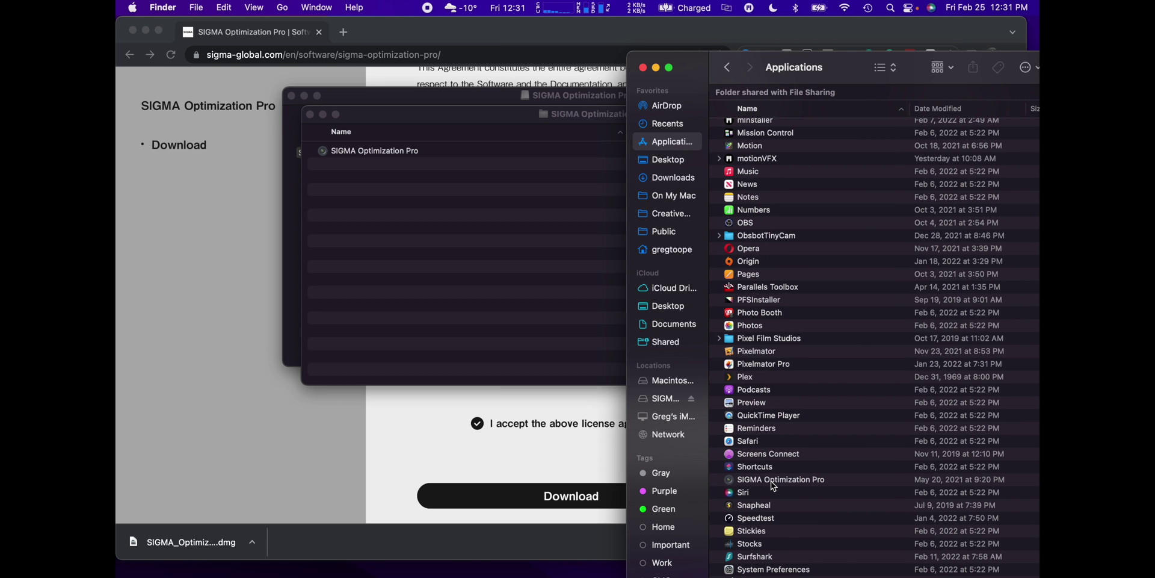
double_click(772, 481)
click(577, 266)
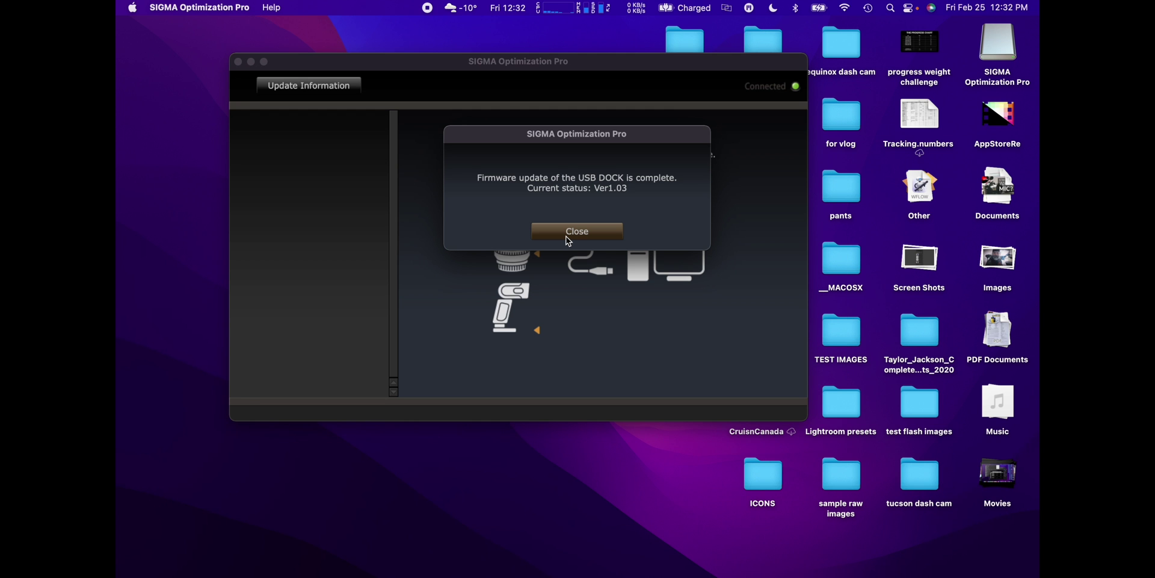
- Close the USB Dock firmware update completion notice
click(568, 240)
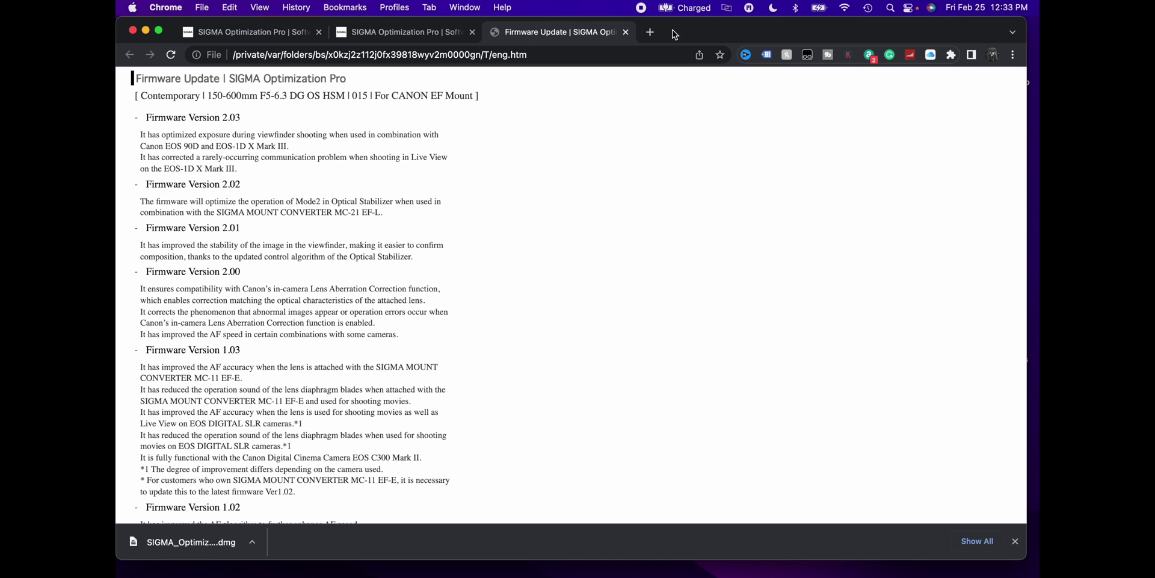
- Move Chrome aside, confirm the lens firmware update, and agree to the caution to start it
drag(695, 36, 619, 359)
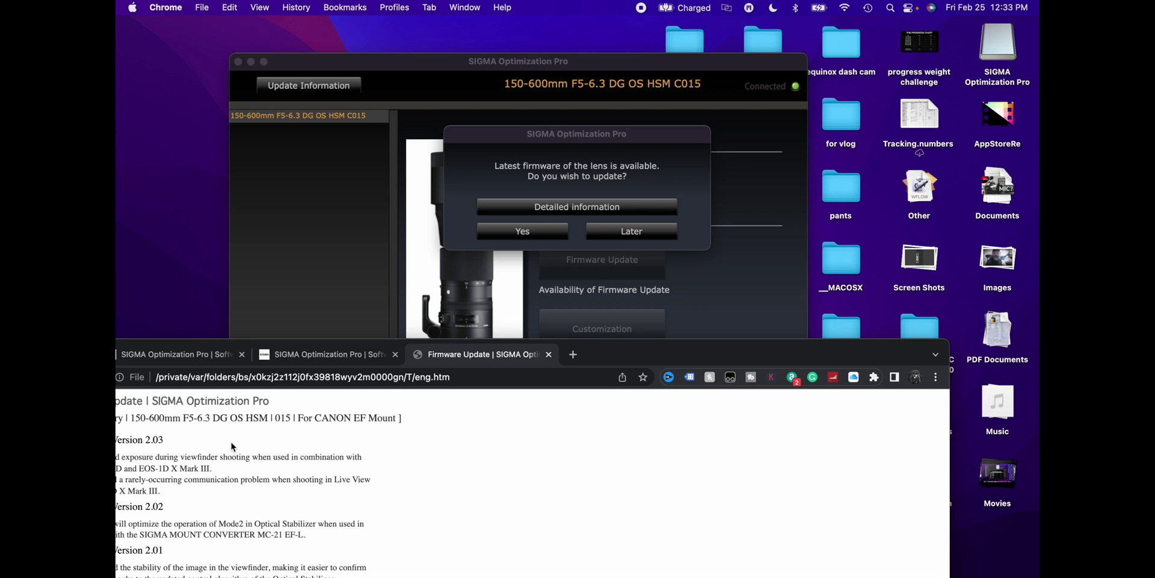
click(532, 233)
click(552, 310)
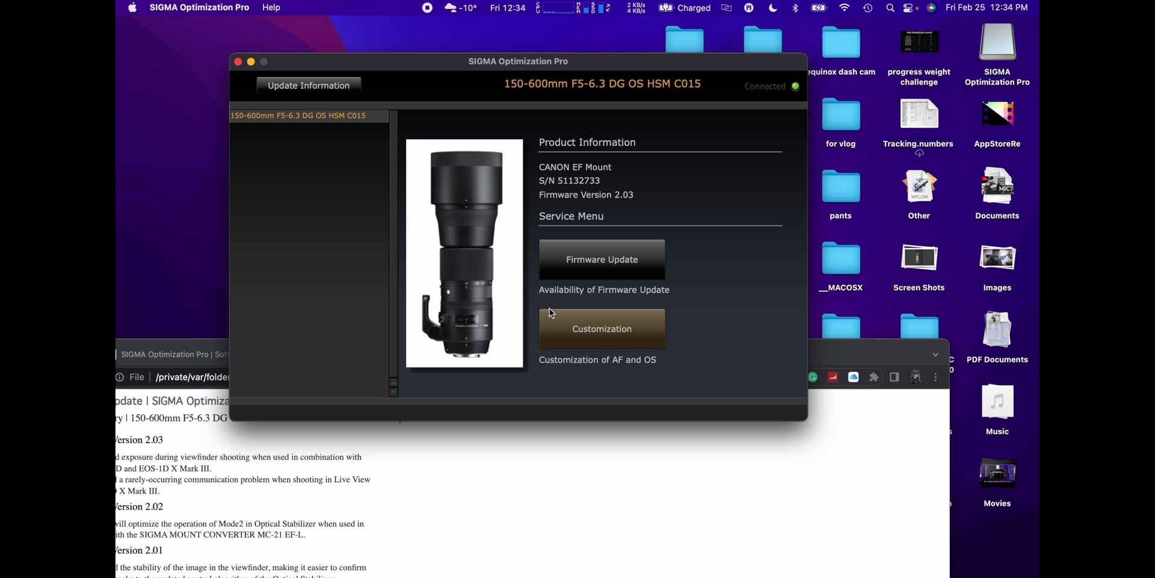
- Open Customization to start reconstructing the lens's AF and OS customization data
click(550, 309)
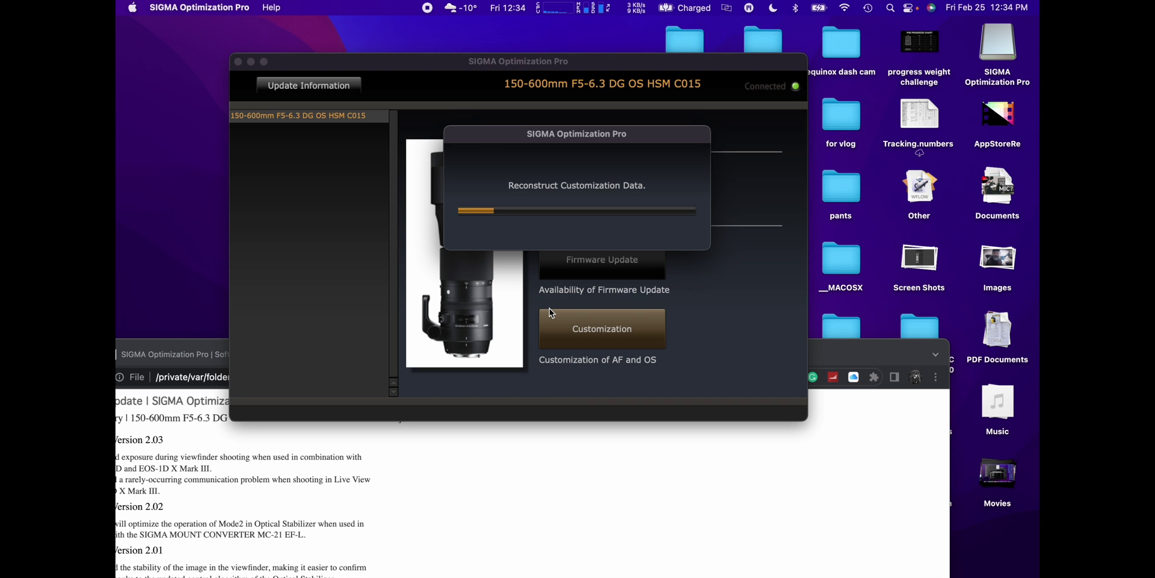